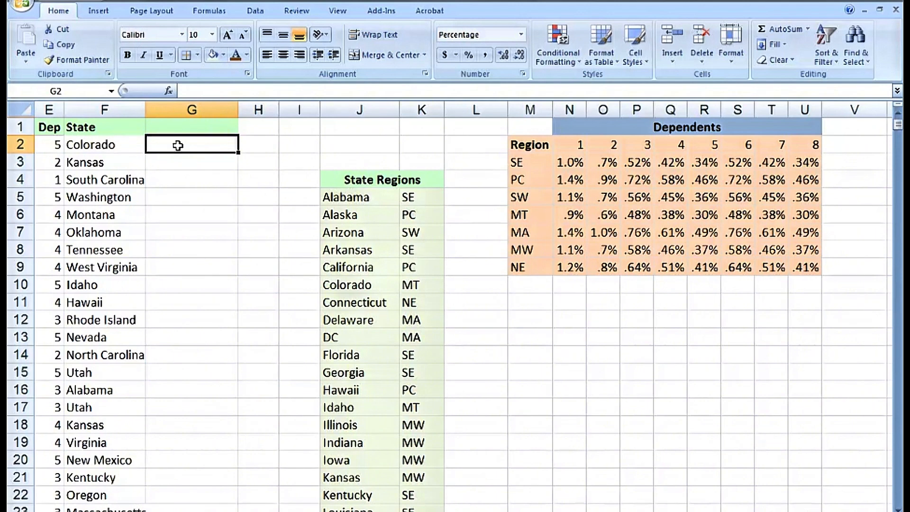
Start a VLOOKUP formula in cell G2 with the state in F2 as the lookup value
click(410, 285)
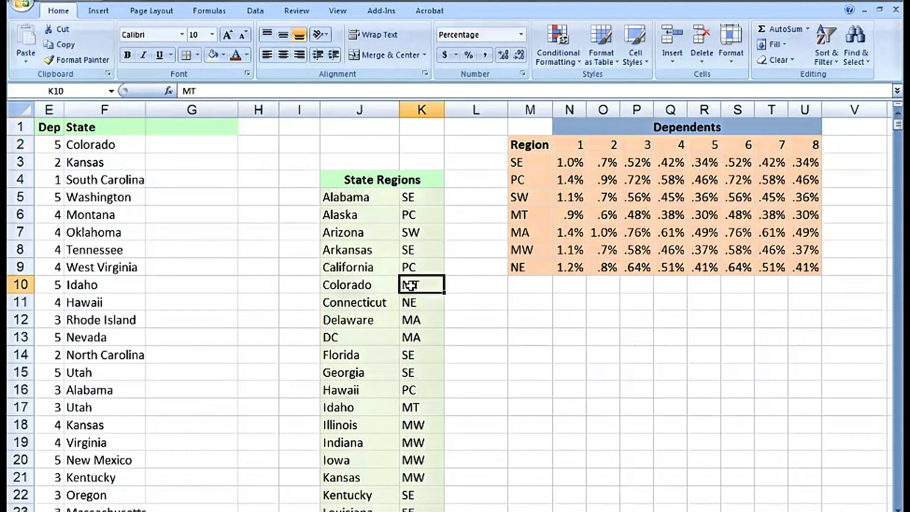
click(195, 146)
text(=vlookup)
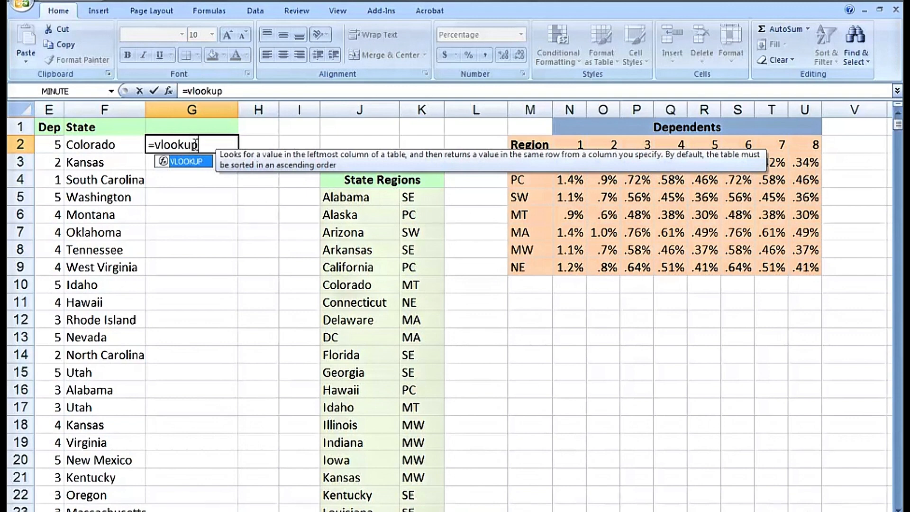
text(()
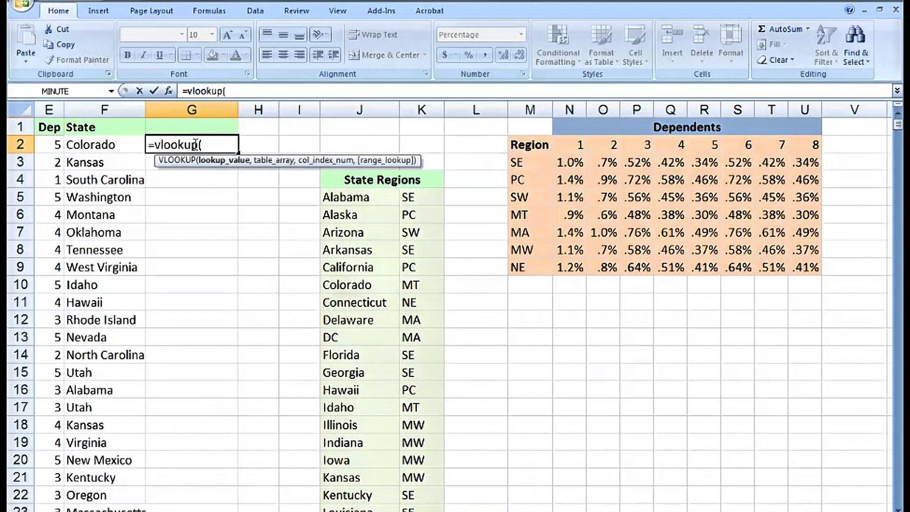
click(104, 145)
text(,)
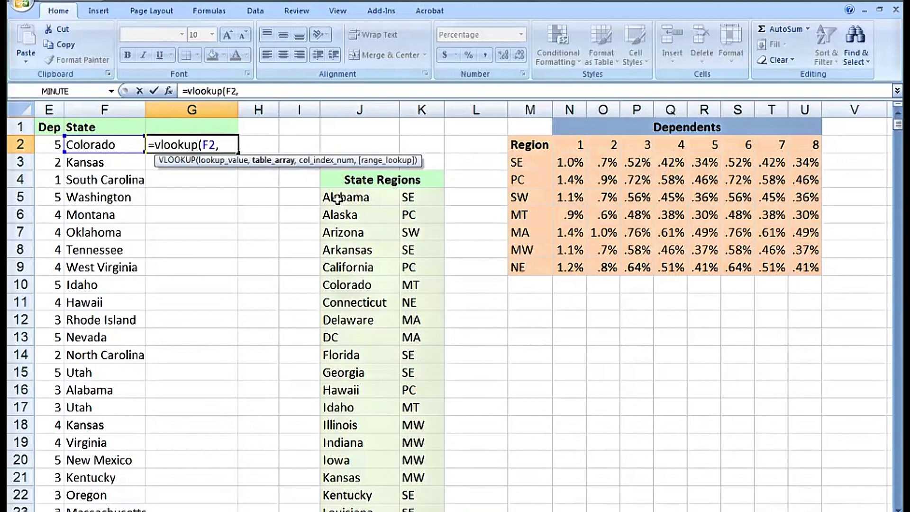
Complete the VLOOKUP in G2 with the named range StateRegions, column index 2 and exact match 0
key(F3)
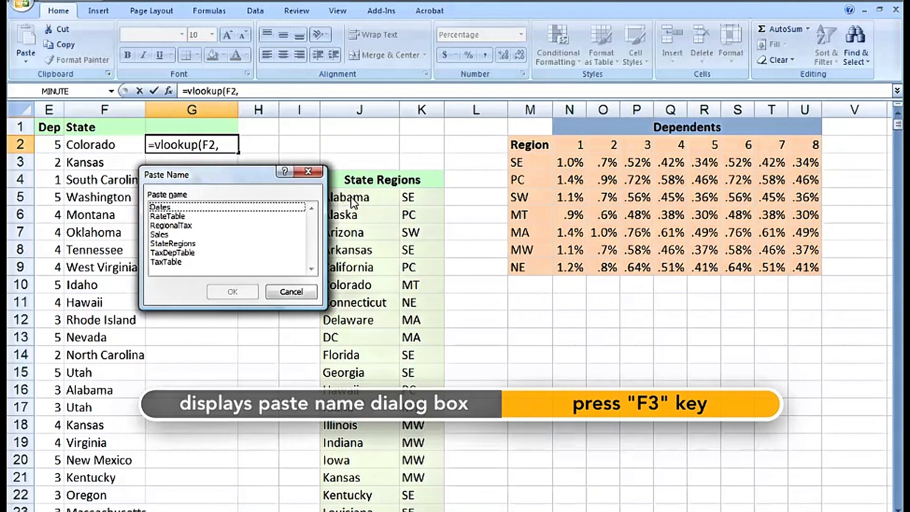
click(186, 244)
click(230, 292)
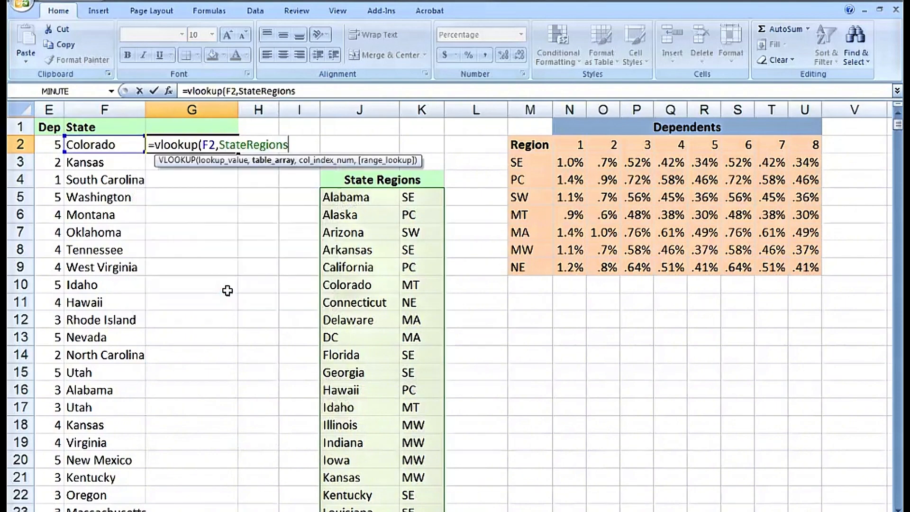
text(,)
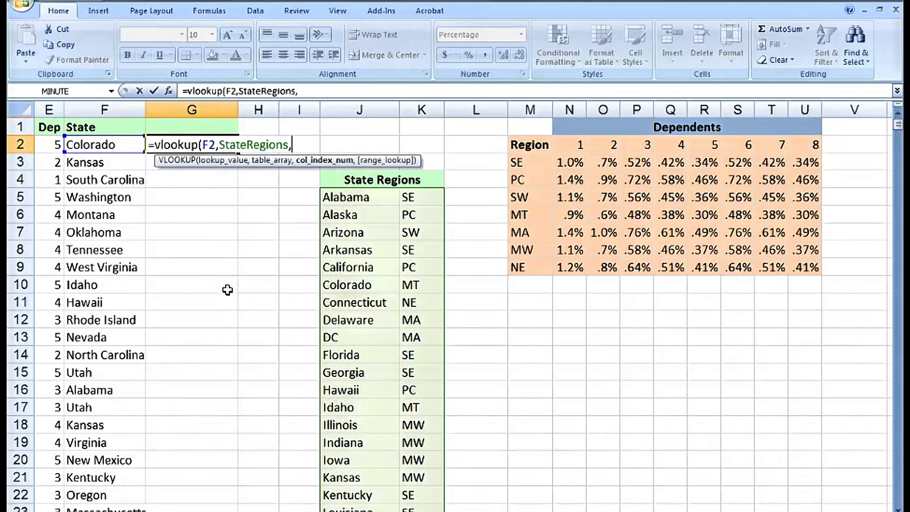
text(2,0)
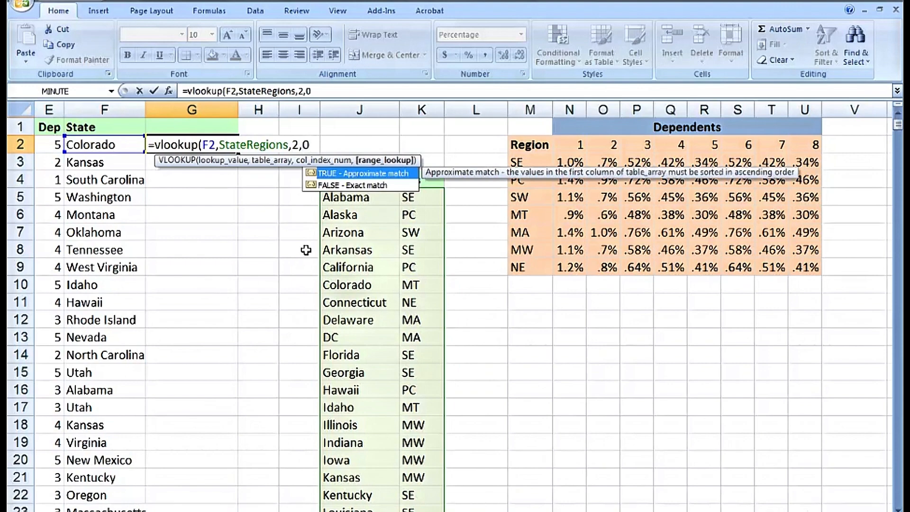
key(ctrl+Return)
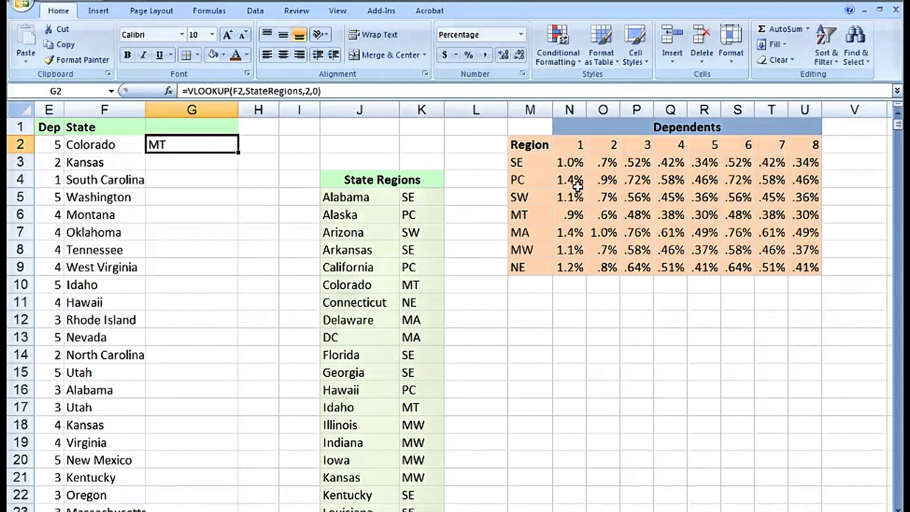
Examine the Dependents column headings, the dependents and region for the Colorado row, and the MT rates in the regional table
click(603, 144)
click(648, 144)
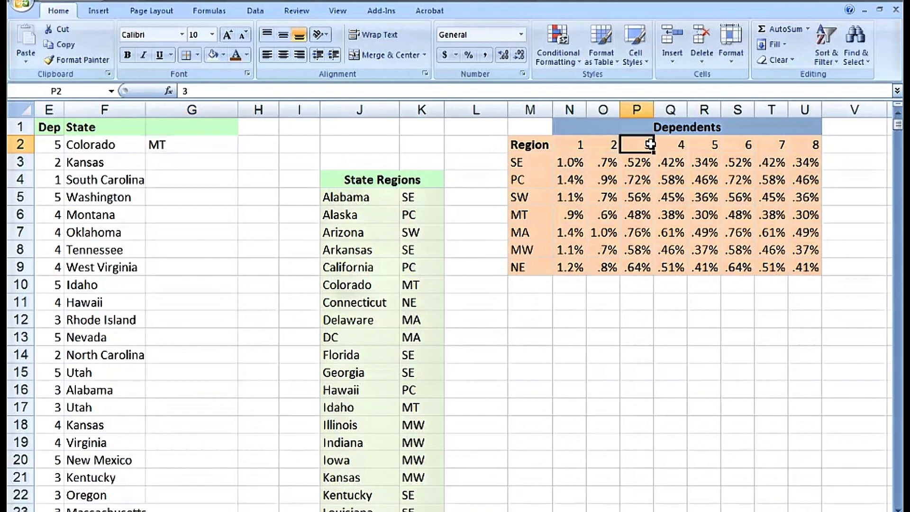
click(680, 144)
click(709, 144)
click(748, 143)
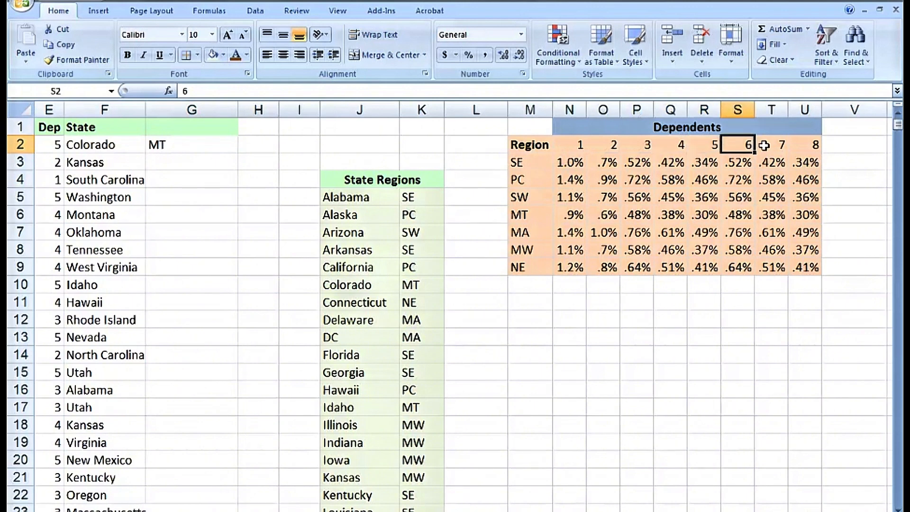
click(772, 144)
click(803, 143)
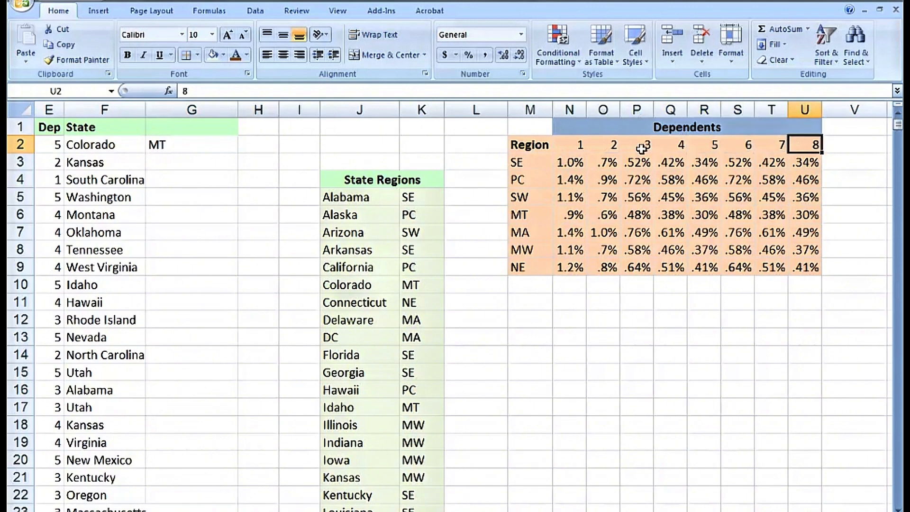
click(50, 145)
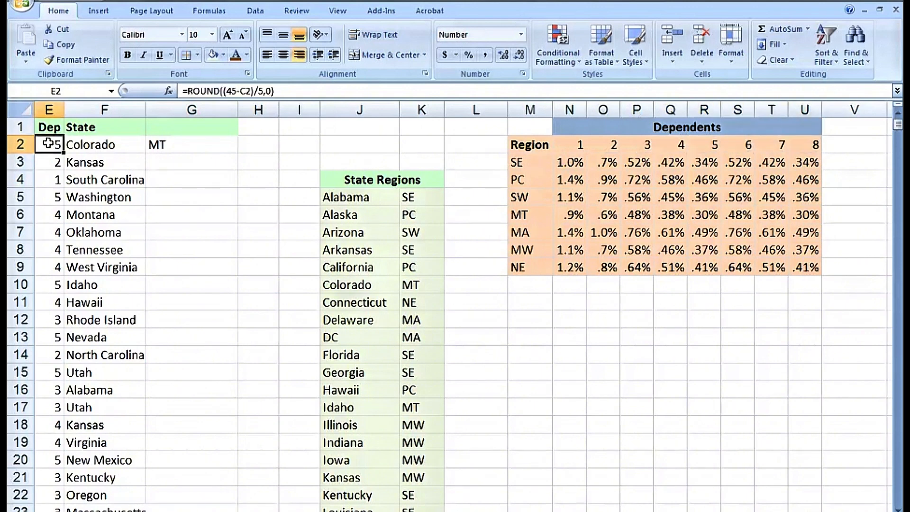
click(164, 145)
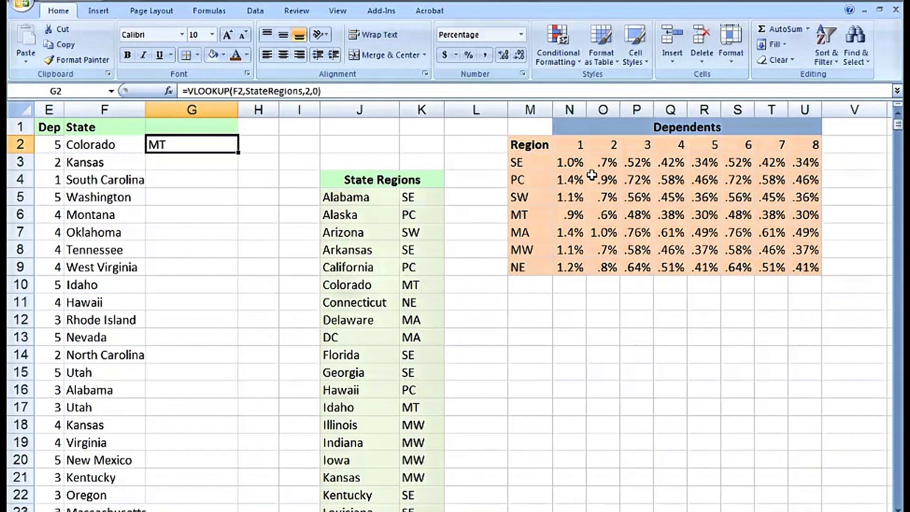
drag(567, 215, 795, 214)
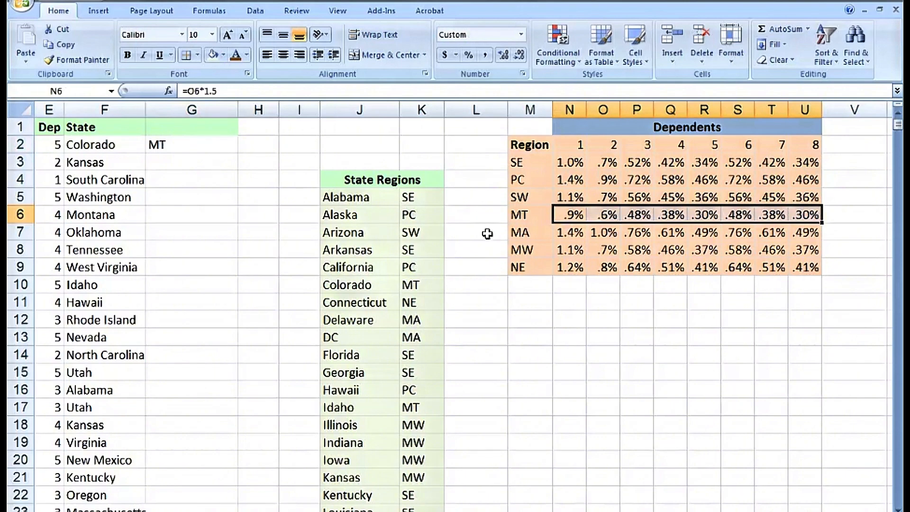
Wrap the existing formula in G2 in an outer VLOOKUP, using the StateRegions lookup as its lookup value
click(203, 142)
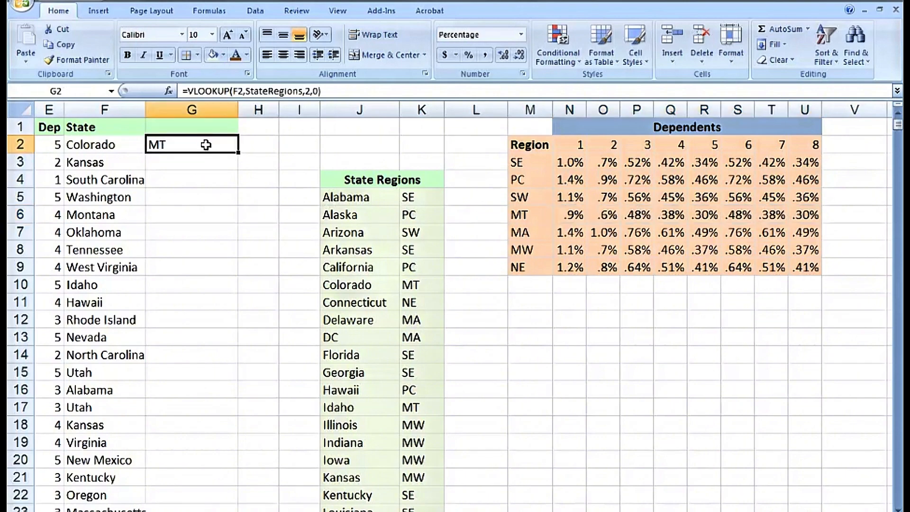
double_click(205, 144)
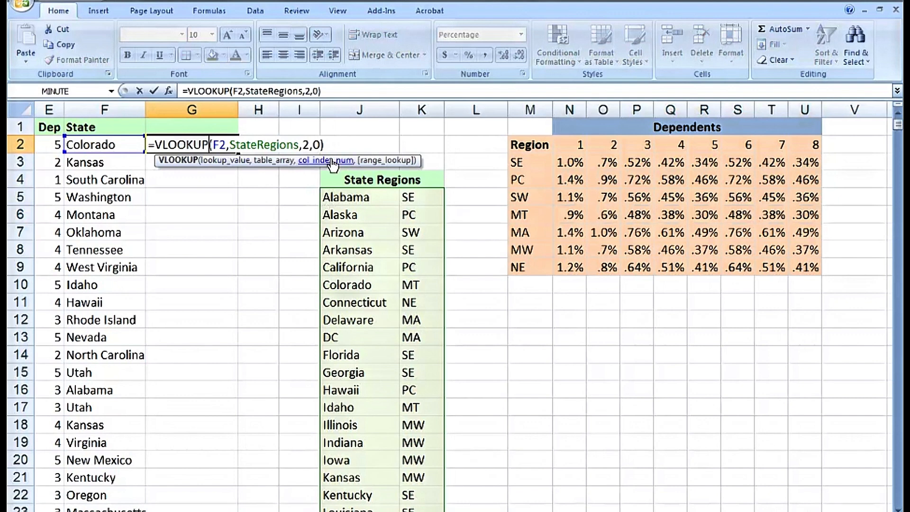
drag(324, 145, 158, 142)
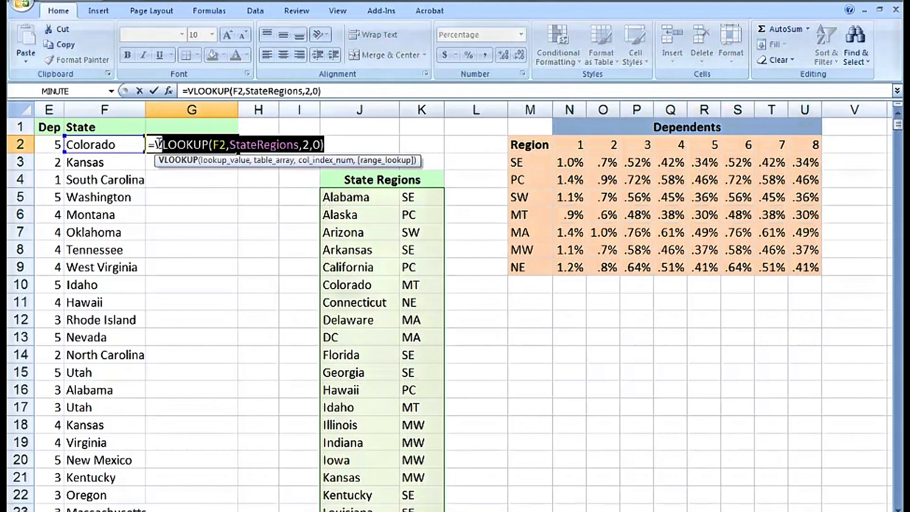
click(158, 142)
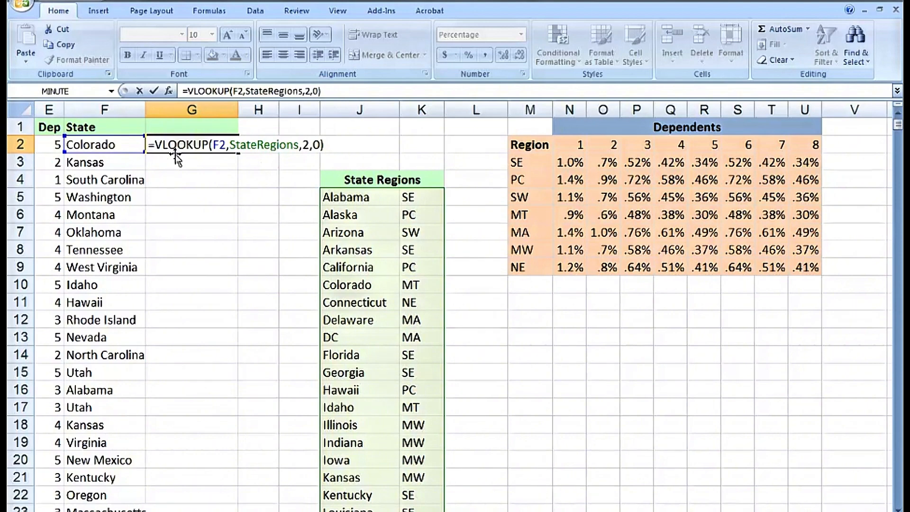
text(vlookup()
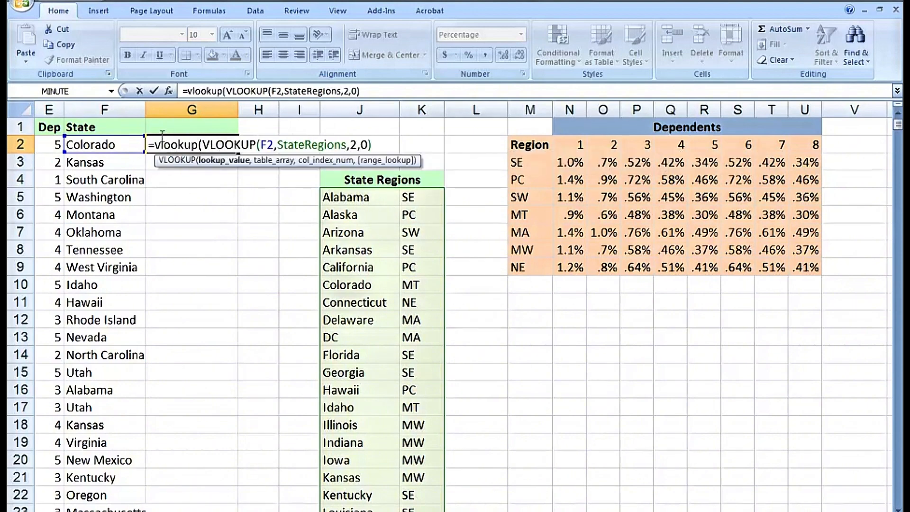
click(372, 144)
text(,)
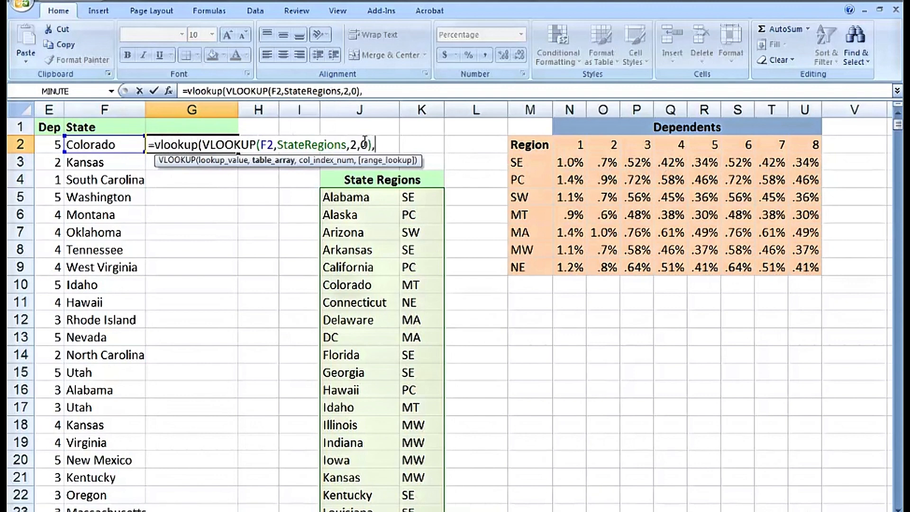
Complete the outer VLOOKUP in G2 with the regional tax table M2:U9 (RegionalTax), column index E2+1 and exact match 0
click(539, 145)
drag(539, 146, 802, 267)
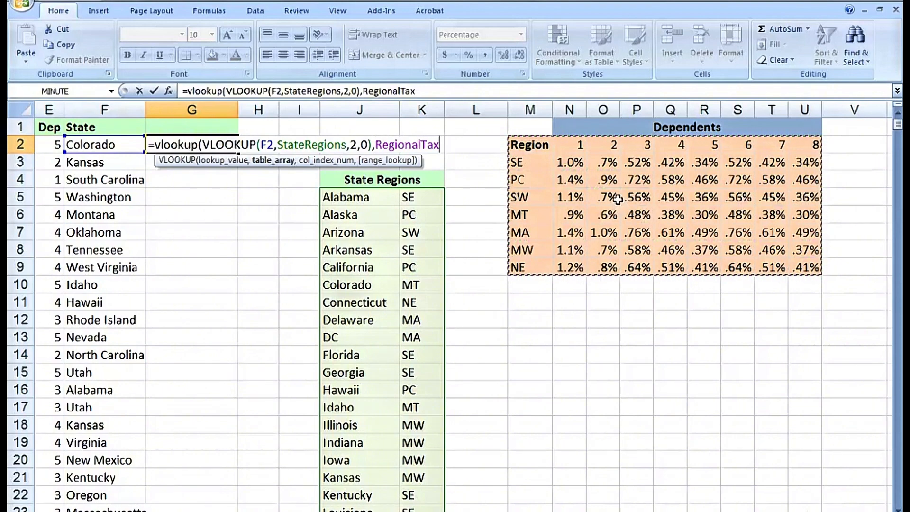
text(,)
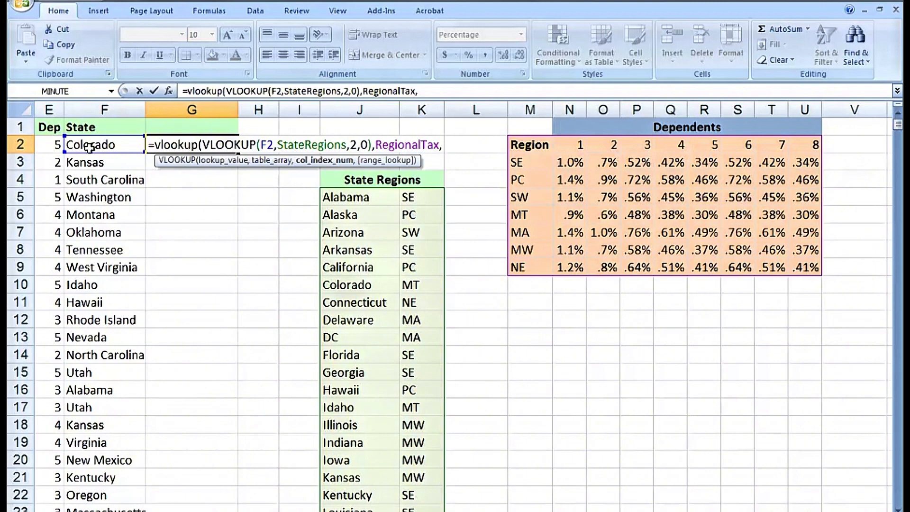
click(50, 142)
text(+1)
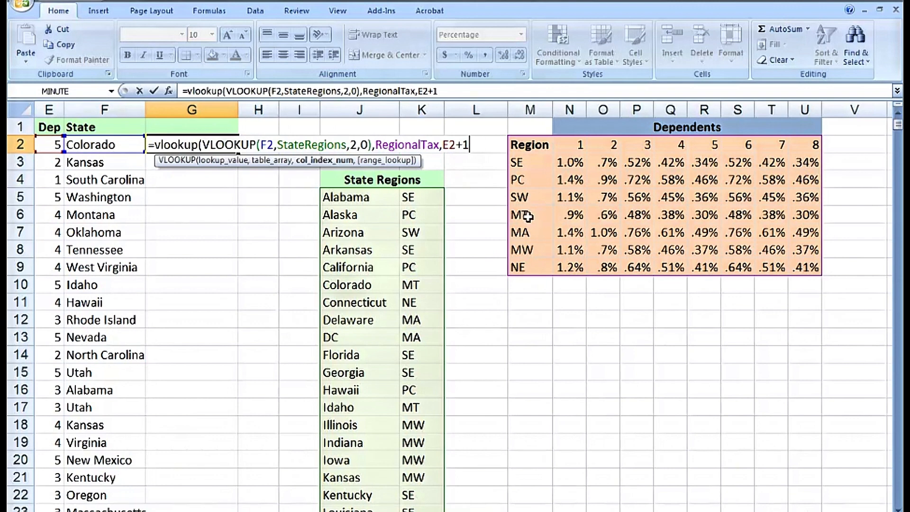
text(,)
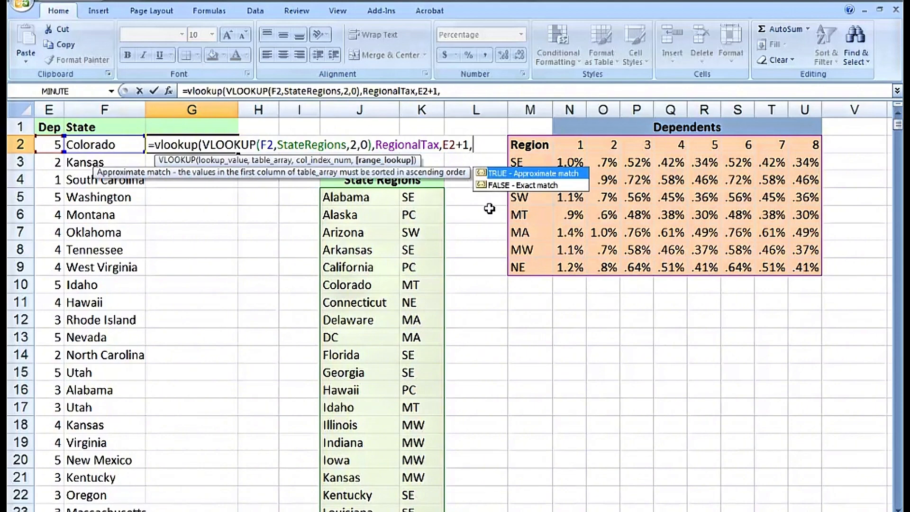
text(0))
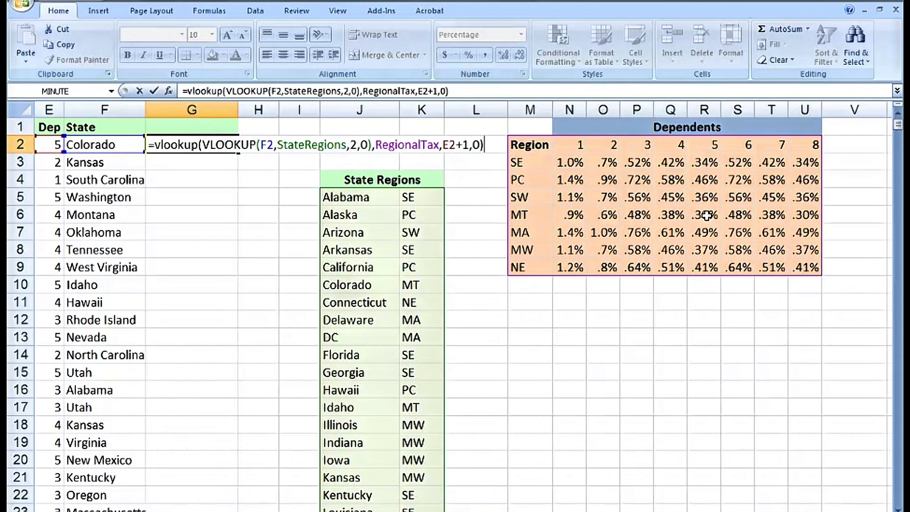
key(ctrl+Return)
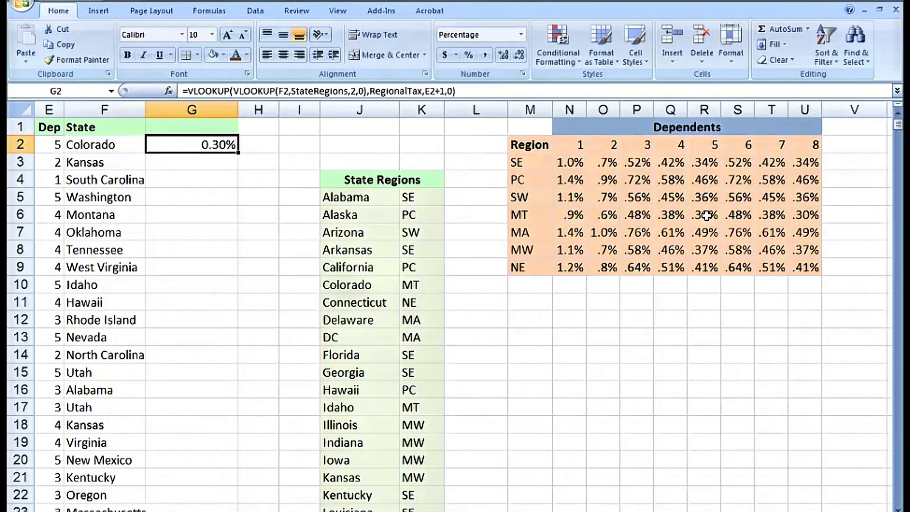
Open the nested VLOOKUP formula in G2 for editing
key(F2)
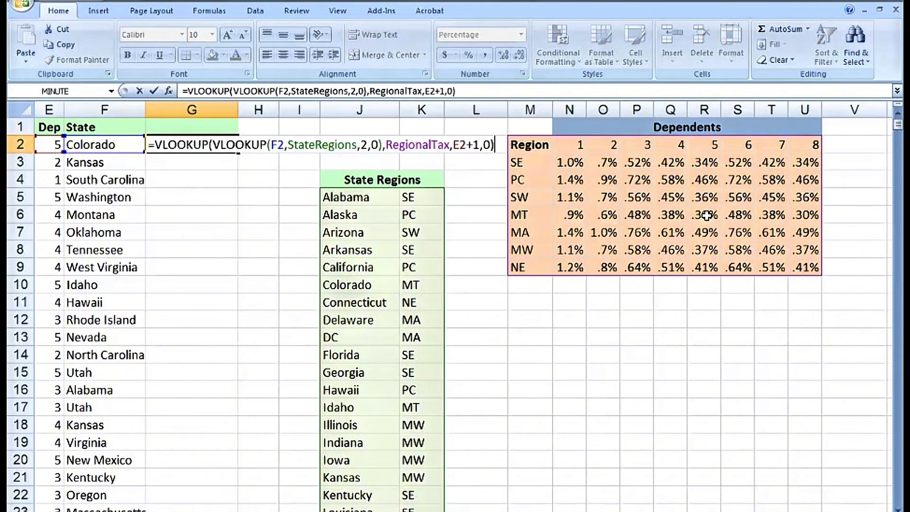